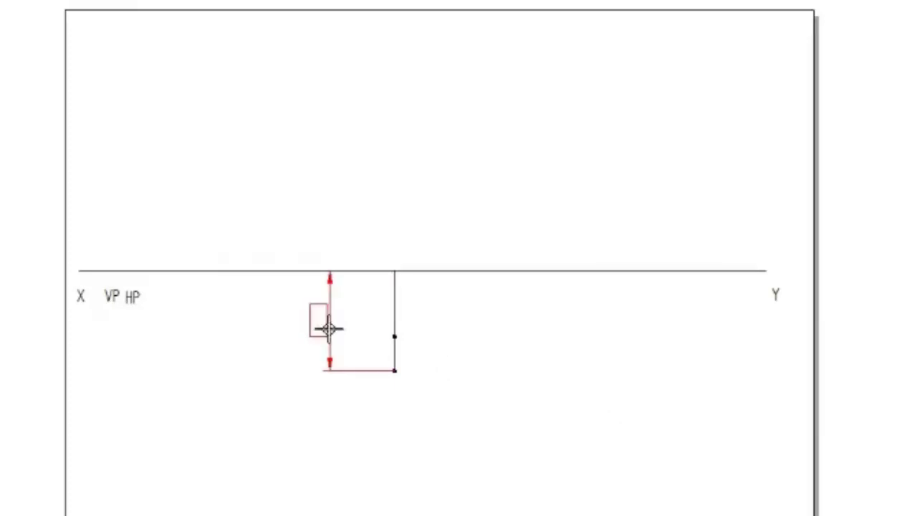
Place the vertical dimension and set it to 50, lengthening the projector below XY
left_click(334, 327)
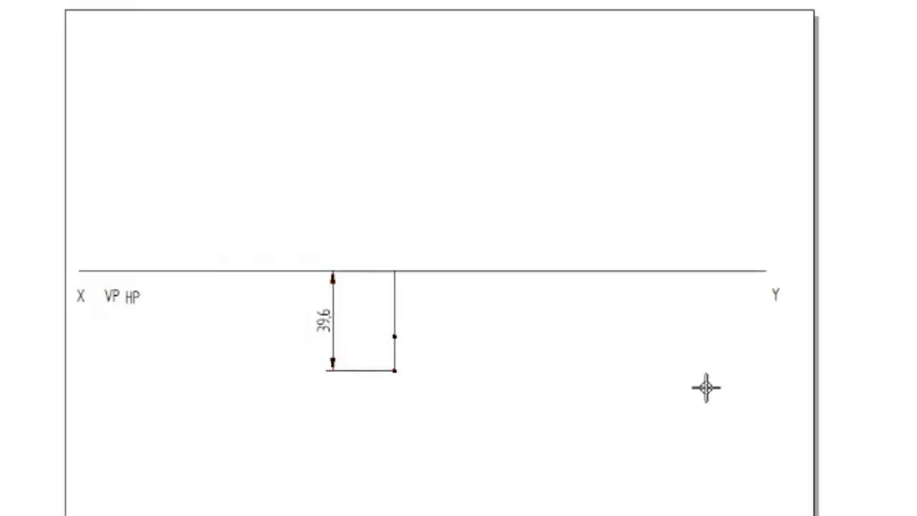
type("50")
key("Return")
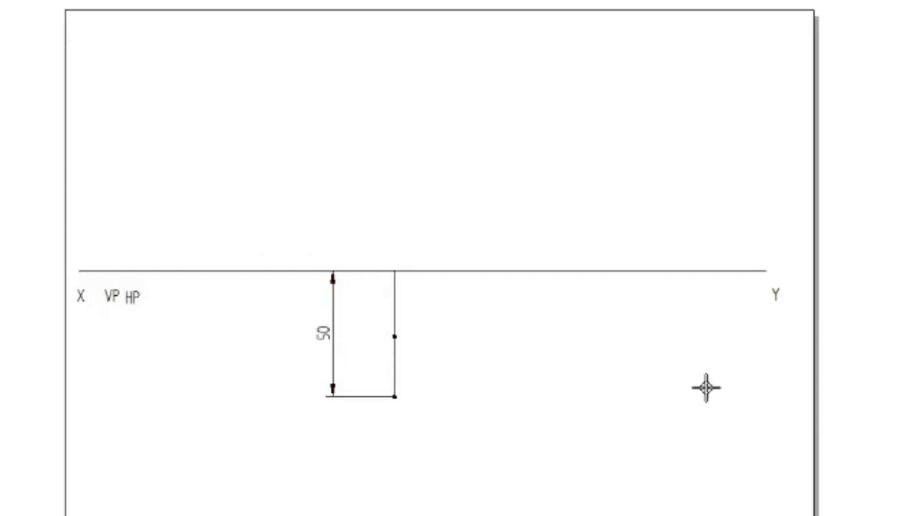